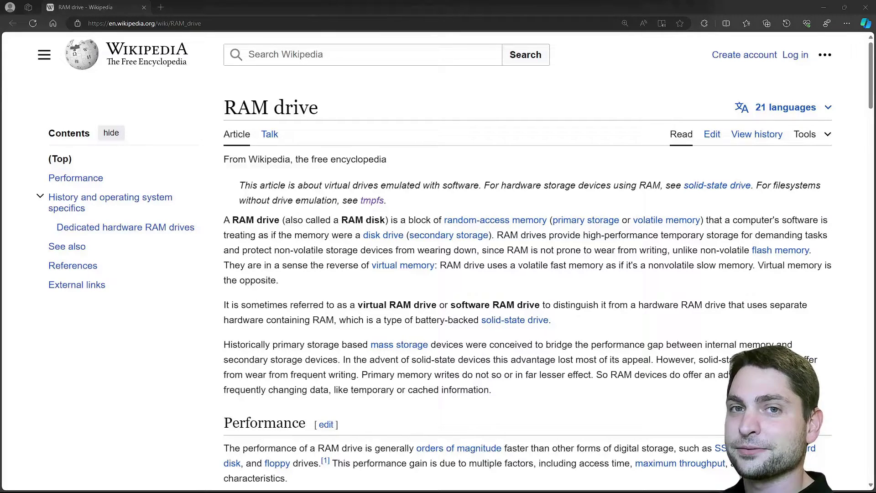
Step: Return to the GitHub ImDisk repository and follow its README link to the ltr-data.se ImDisk page
key("alt+Left")
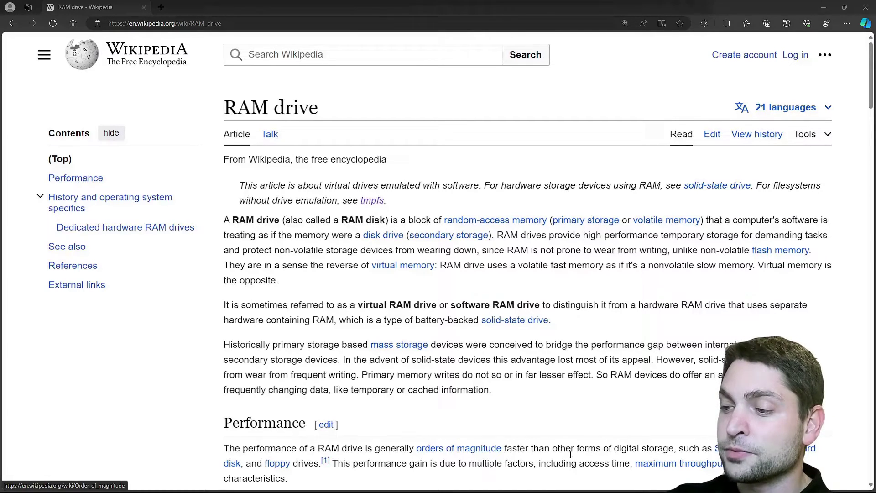
scroll(627, 454, "down", 7)
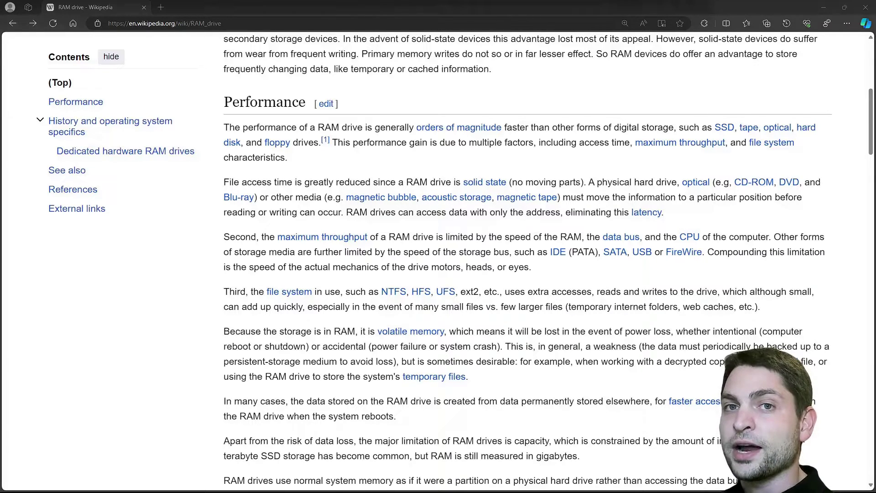
key("alt+Right")
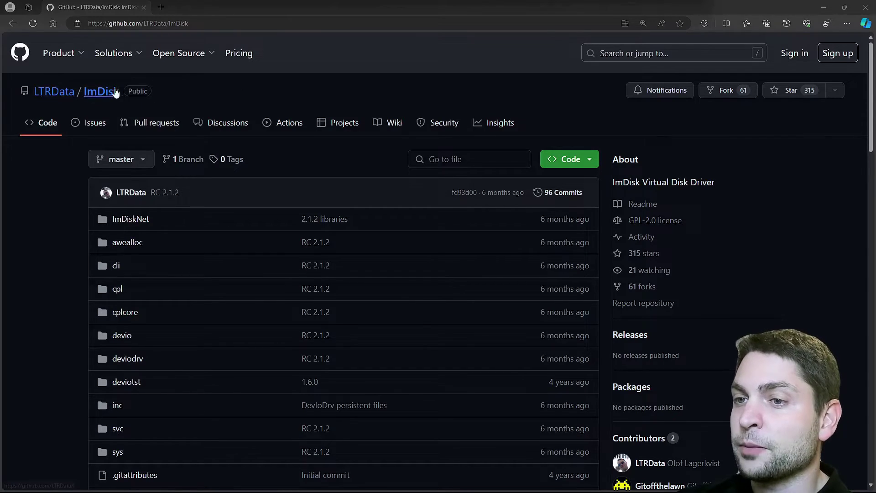
scroll(340, 114, "down", 20)
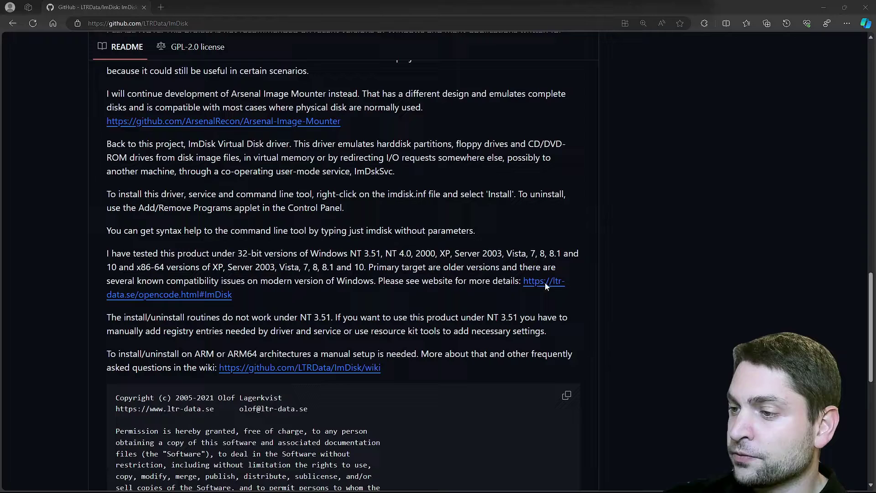
left_click(546, 281)
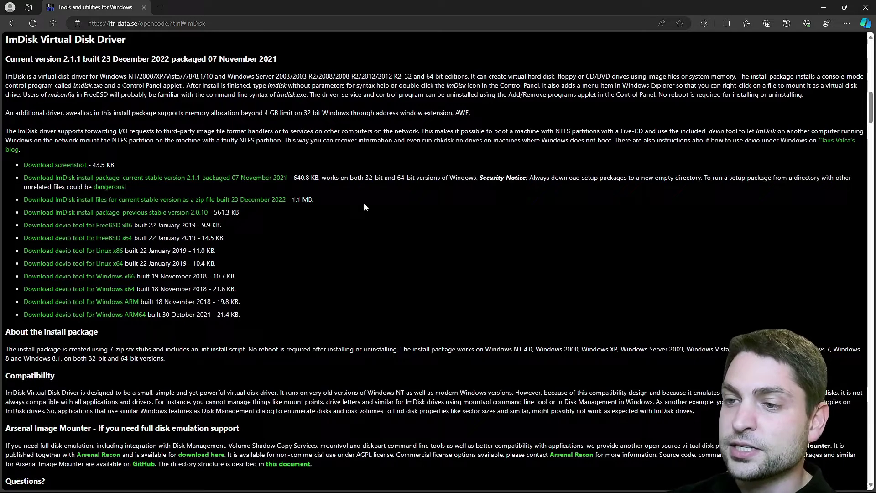
Step: Download the ImDisk install-files zip, then open the ImDisk Toolkit SourceForge page
left_click(268, 200)
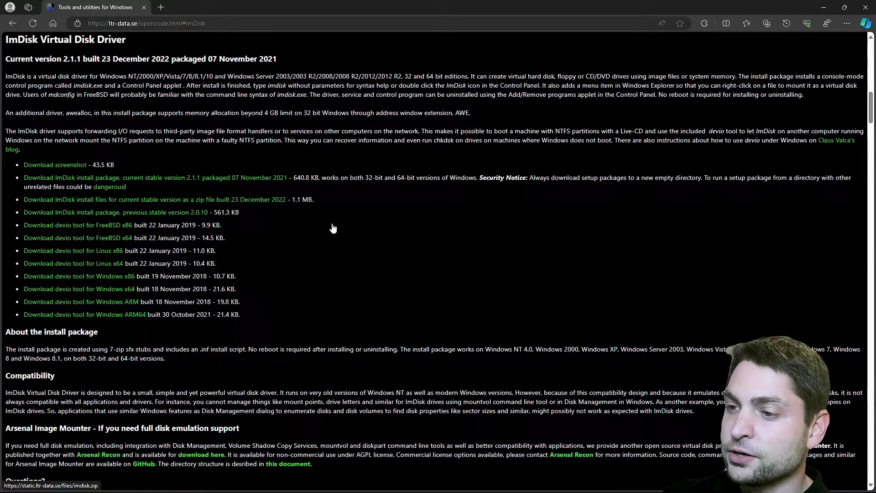
scroll(411, 254, "down", 6)
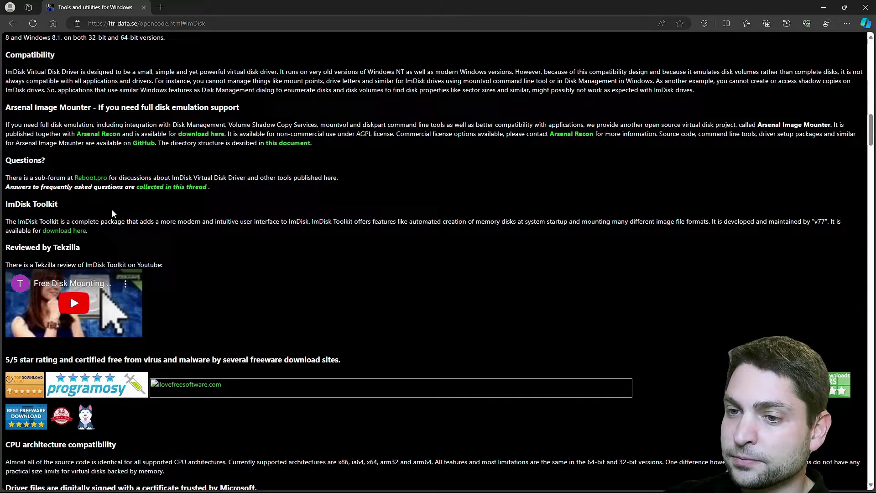
left_click(51, 231)
scroll(434, 158, "down", 3)
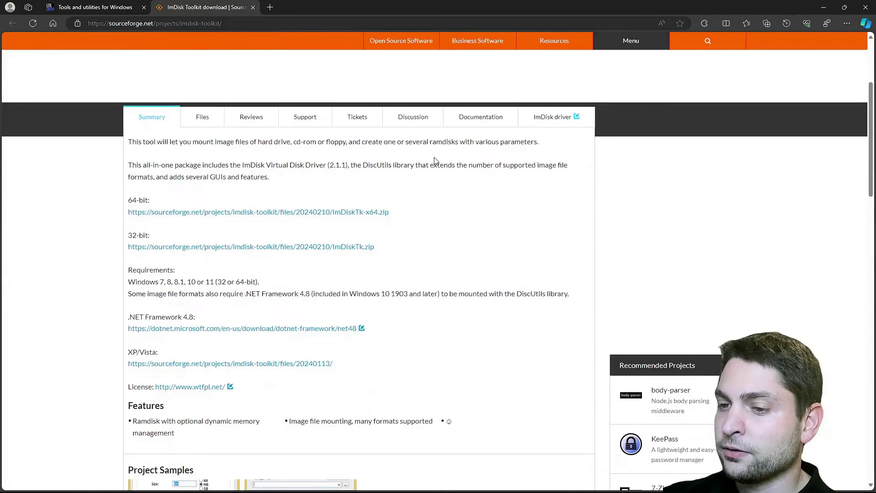
Step: Download the 64-bit ImDiskTk-x64.zip and show it in C:\Downloads
left_click(264, 213)
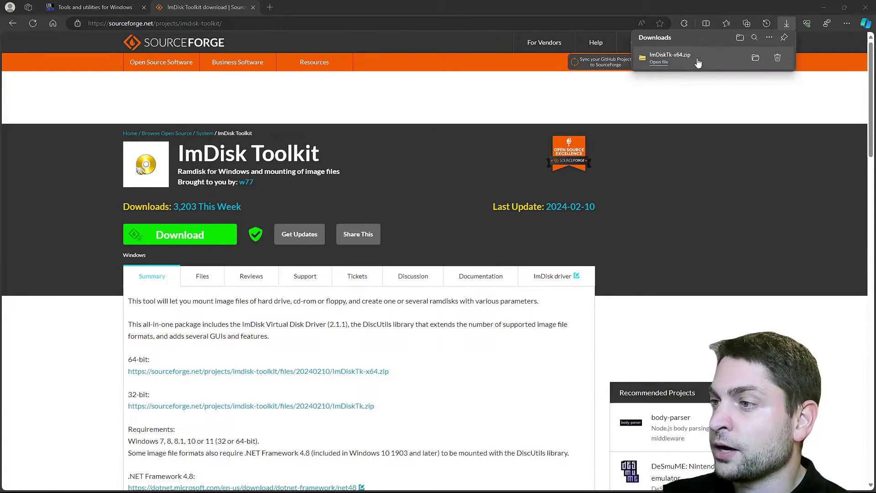
left_click(755, 58)
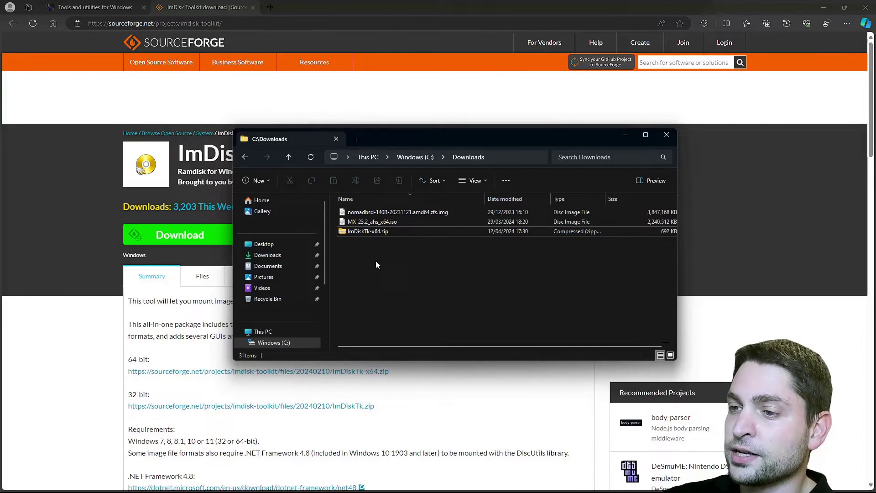
Step: Extract ImDiskTk-x64.zip here with 7-Zip and open the ImDiskTk20240210 folder
right_click(368, 232)
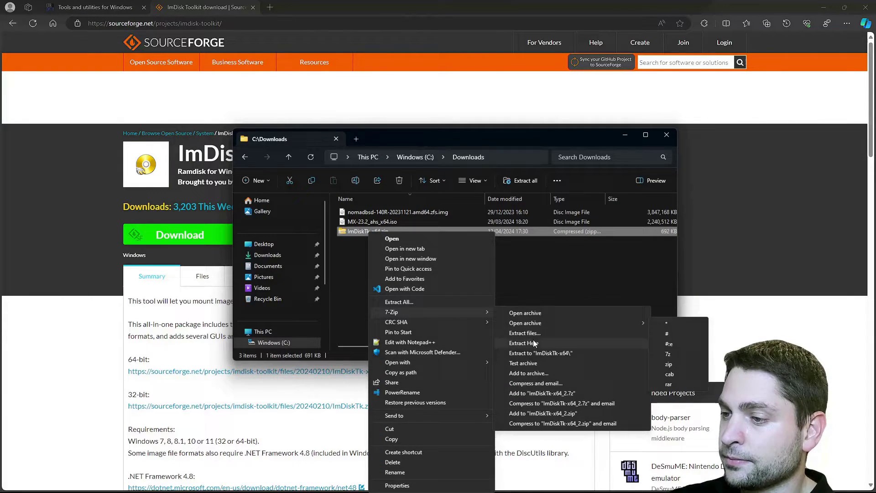
left_click(524, 344)
double_click(374, 242)
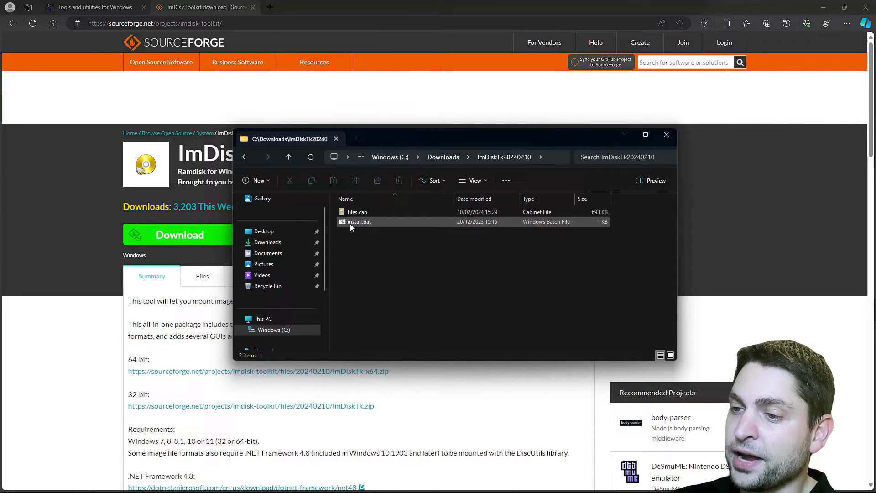
Step: Install ImDisk Toolkit from install.bat with default options, then close Explorer
double_click(387, 222)
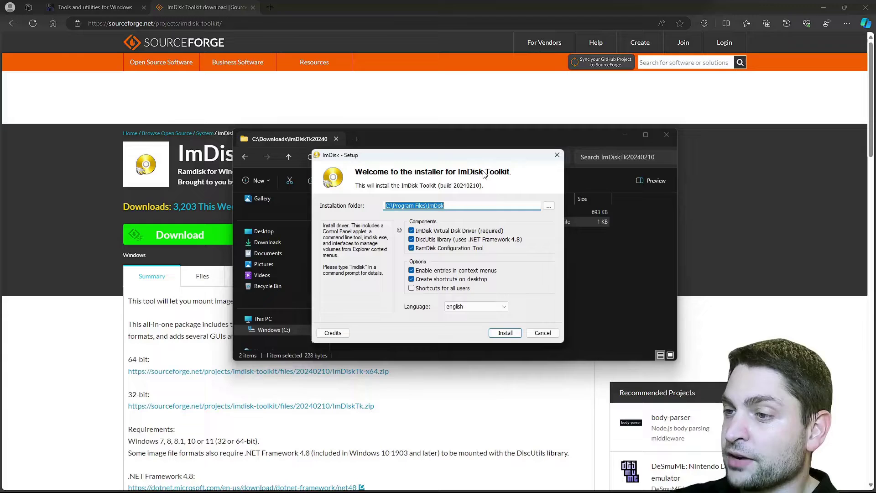
left_click(505, 333)
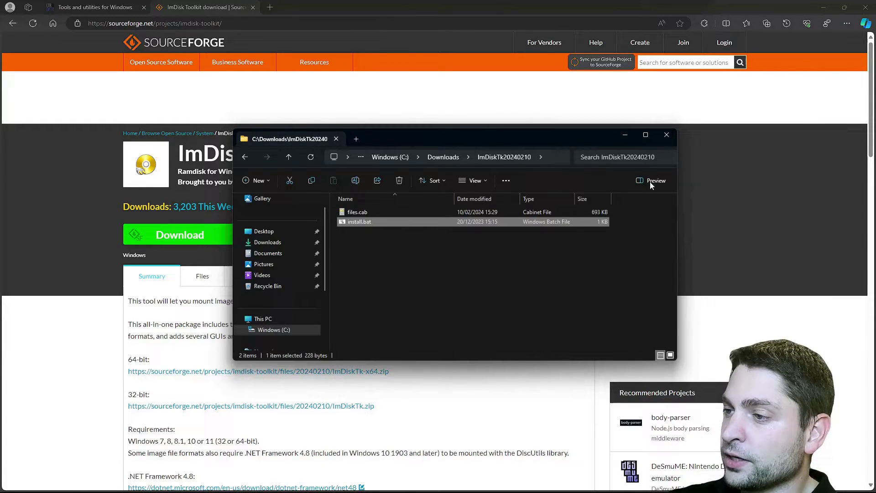
left_click(667, 135)
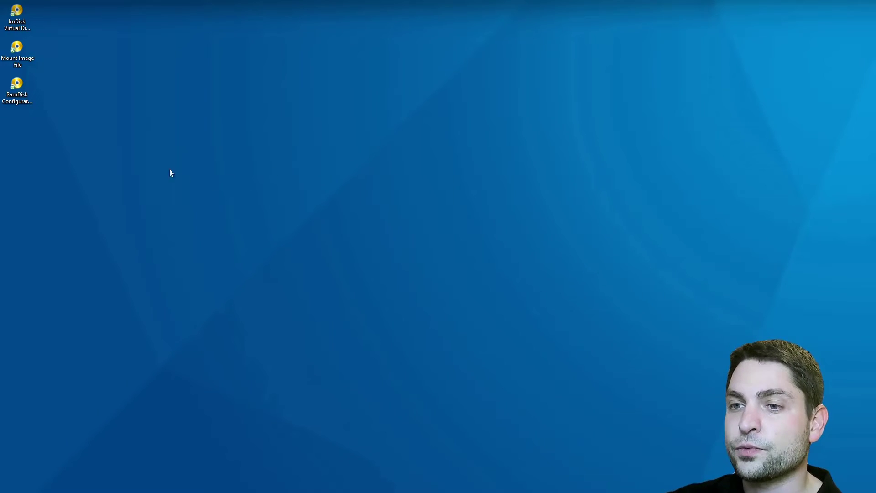
Step: Launch RamDisk Configuration and set size 2 GB with the NTFS file system on R:
double_click(20, 97)
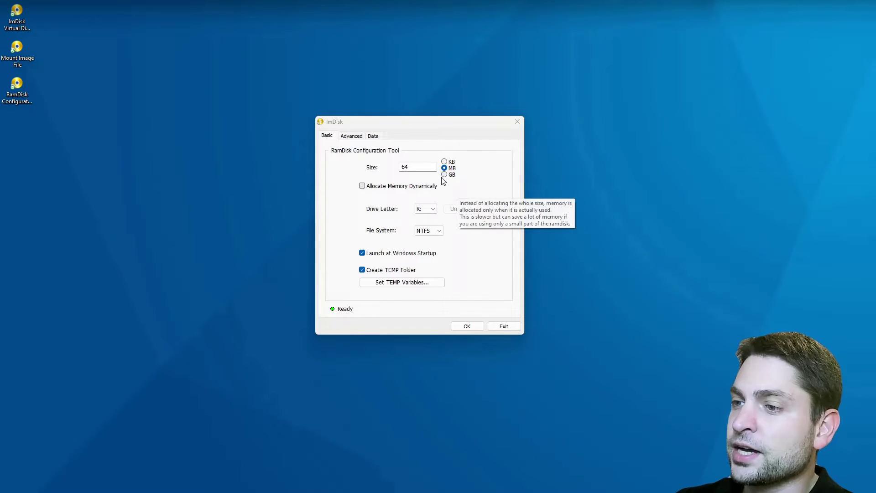
double_click(416, 167)
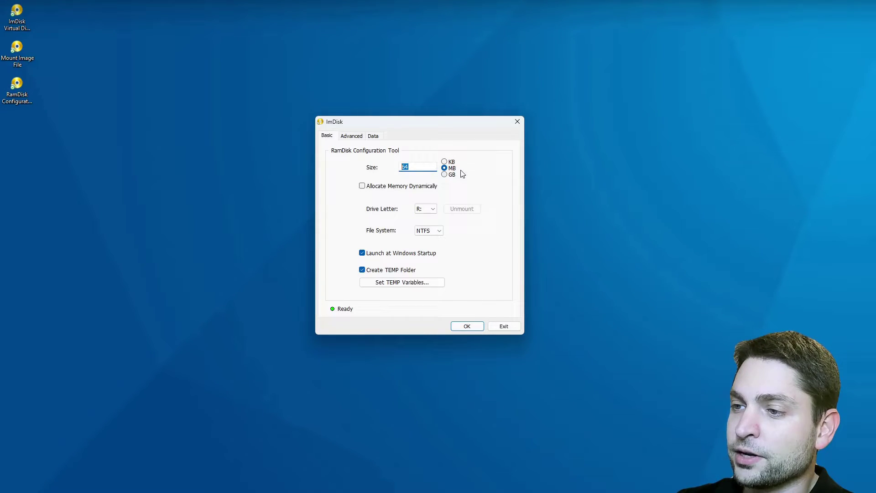
type("2")
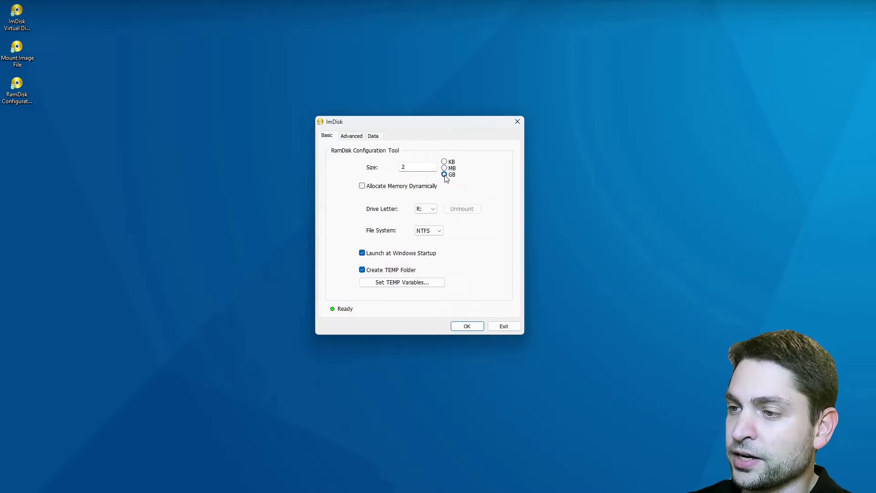
left_click(445, 176)
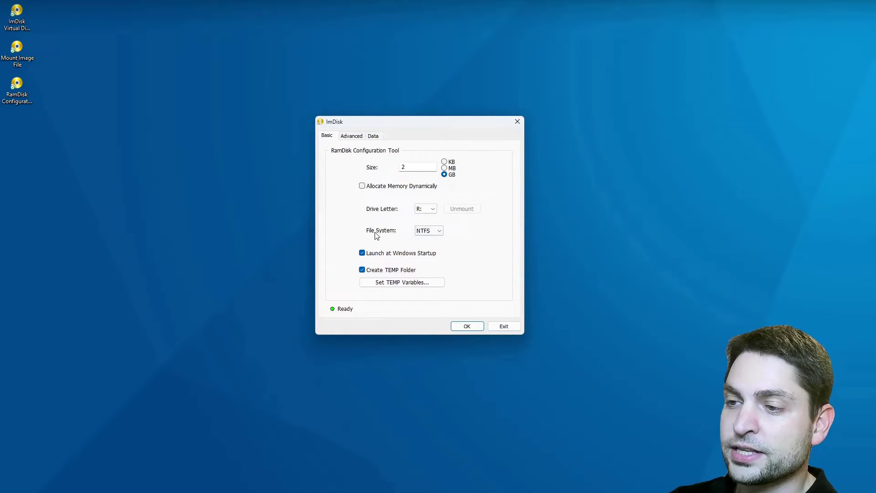
left_click(440, 233)
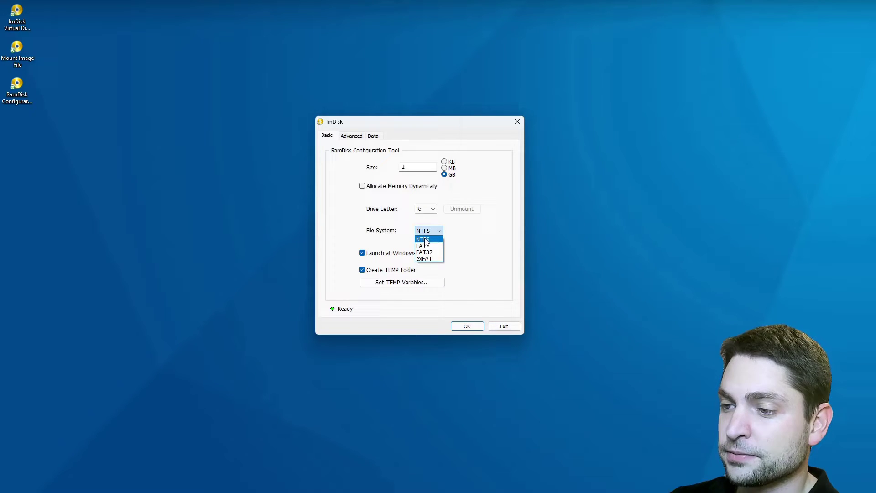
left_click(440, 238)
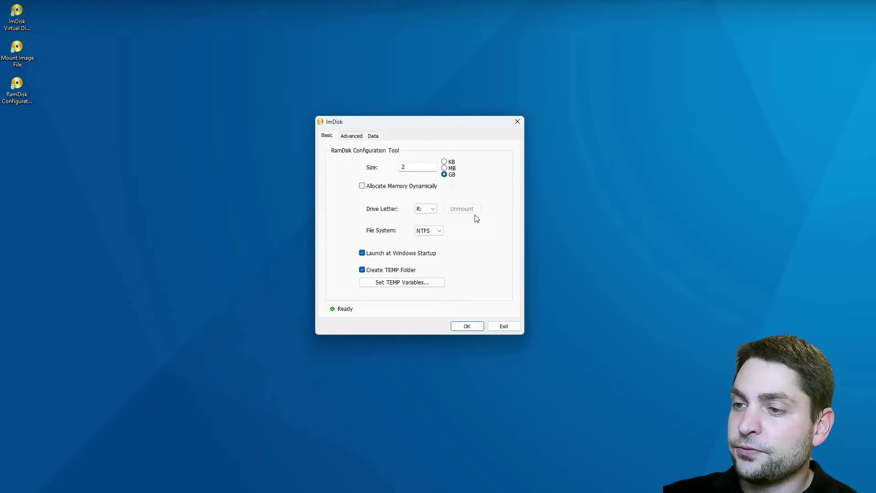
mouse_move(404, 191)
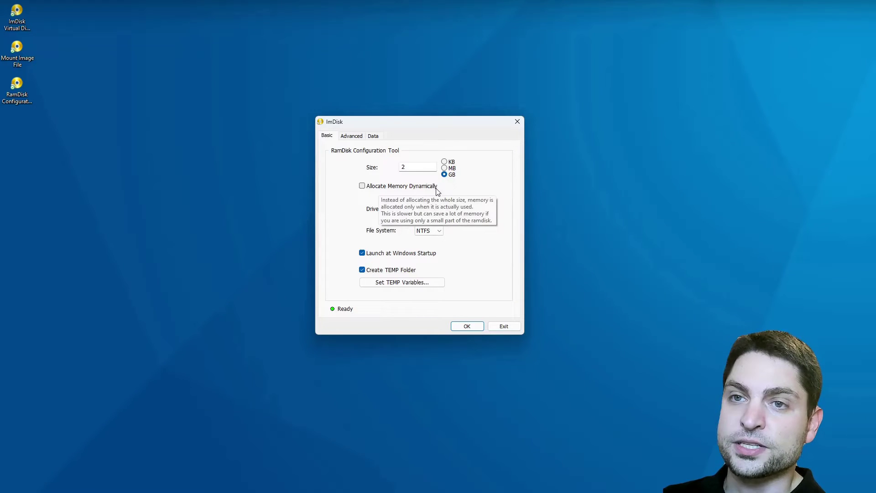
Step: In advanced options, try a new RamDisk folder as mount point, disable it, and view the Data page
left_click(357, 138)
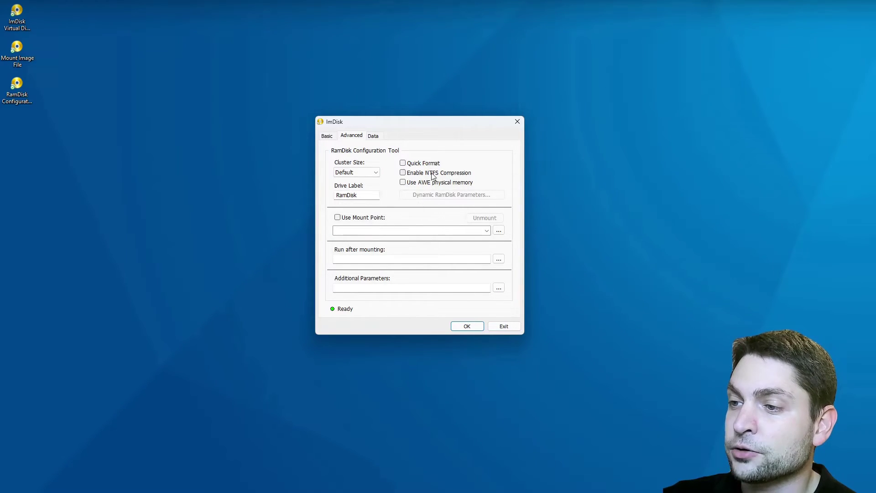
mouse_move(450, 176)
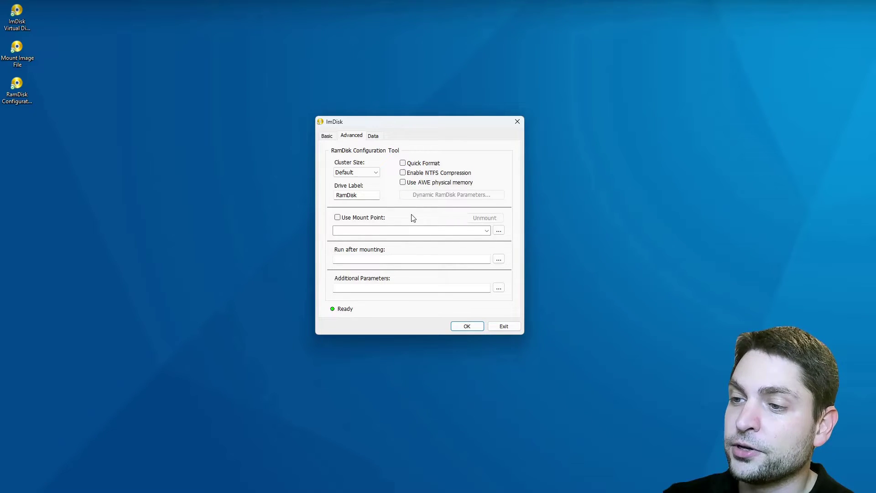
left_click(338, 218)
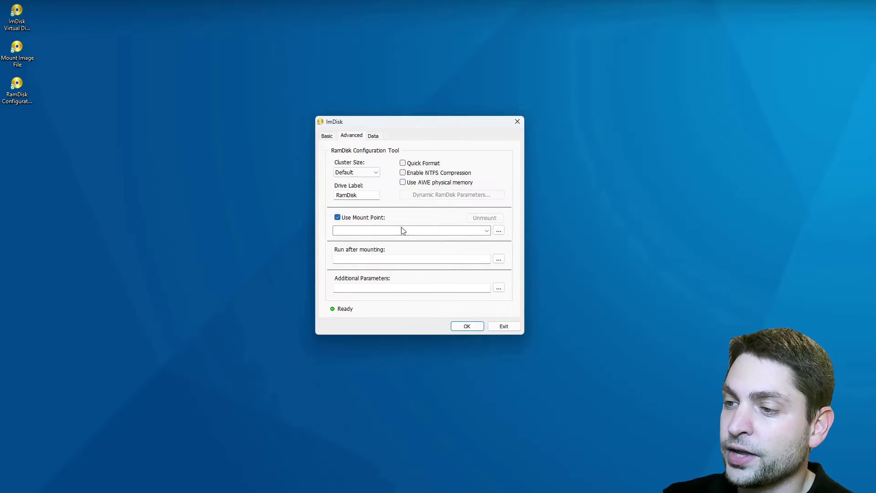
left_click(498, 231)
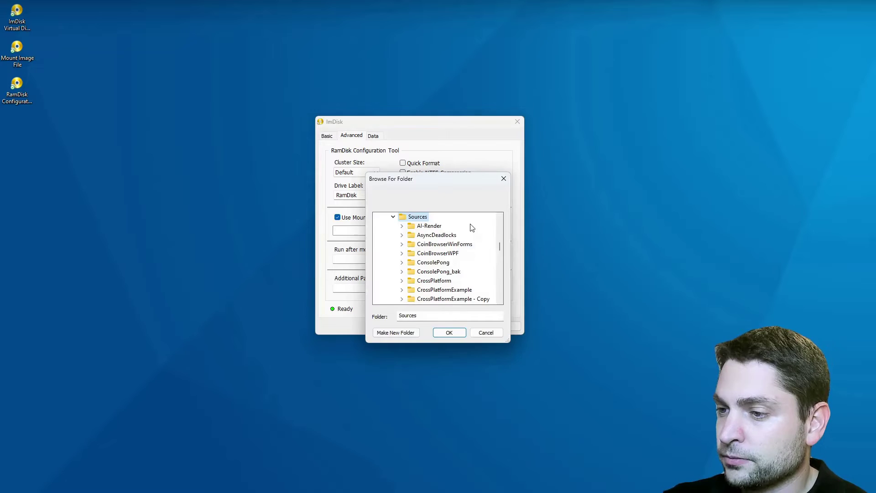
left_click(396, 332)
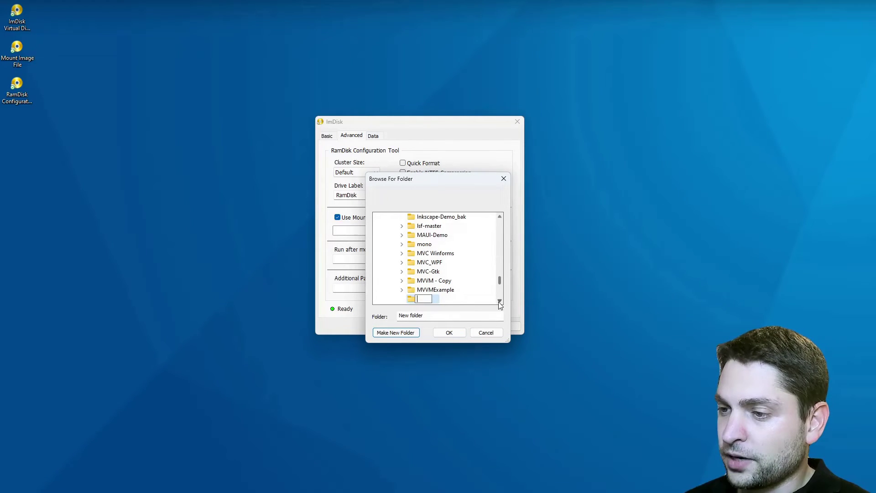
type("RamDisk")
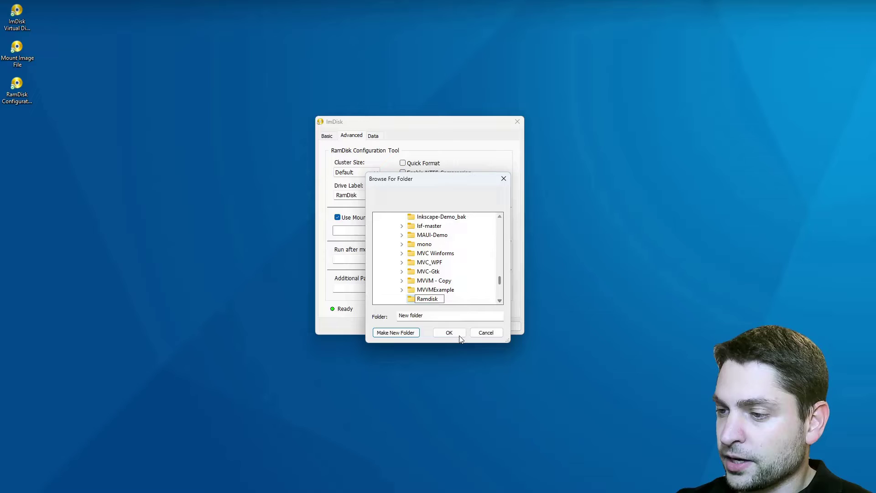
left_click(461, 332)
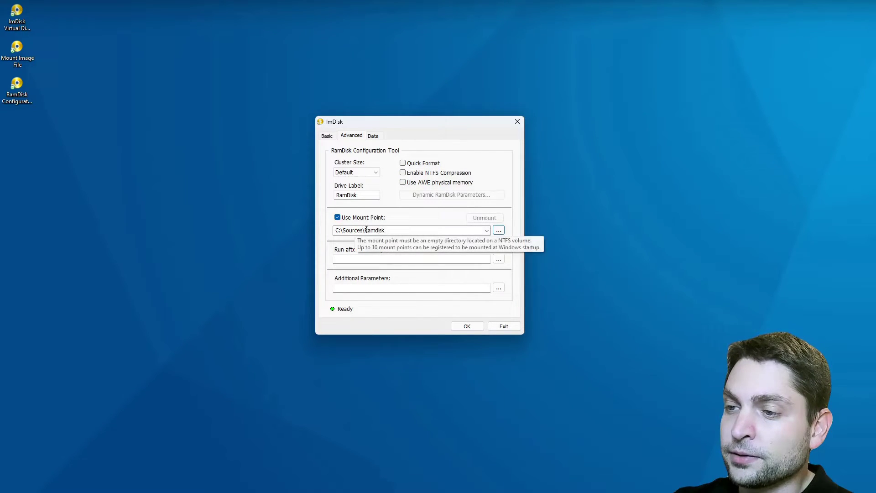
left_click(338, 218)
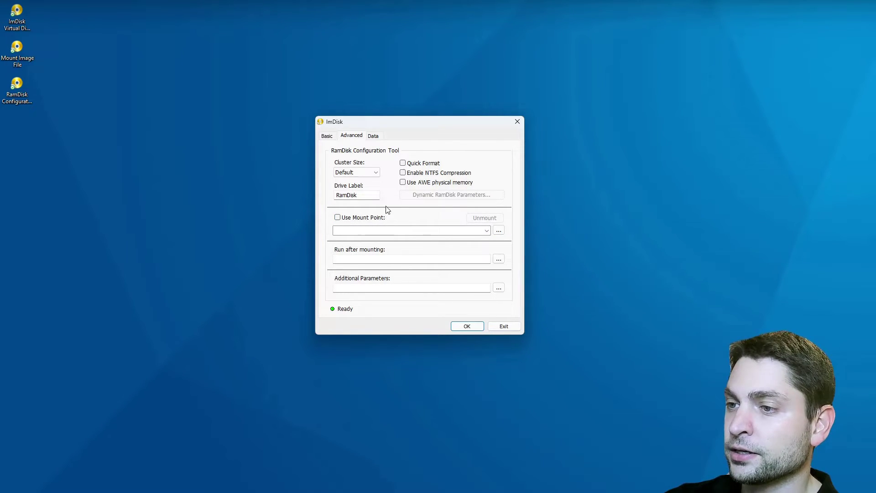
left_click(374, 136)
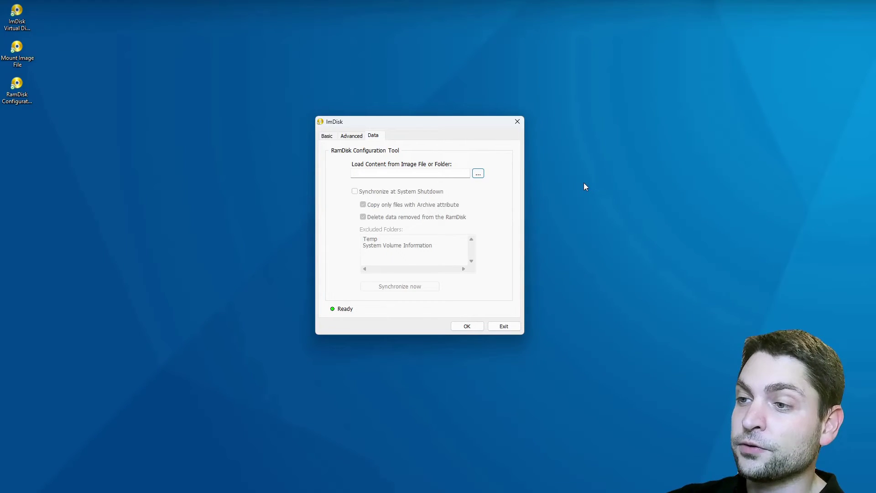
Step: From the Basic settings, mount the 2 GB NTFS R: RAM disk and dismiss its Properties dialog
left_click(328, 139)
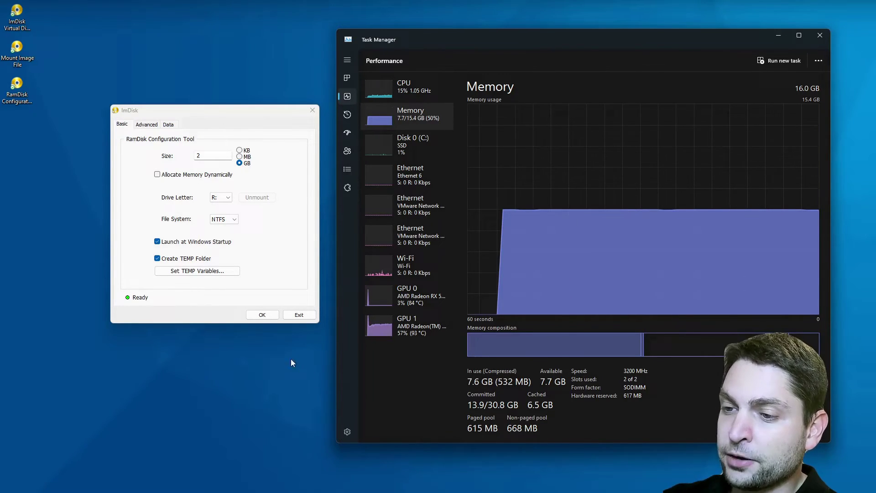
left_click(263, 314)
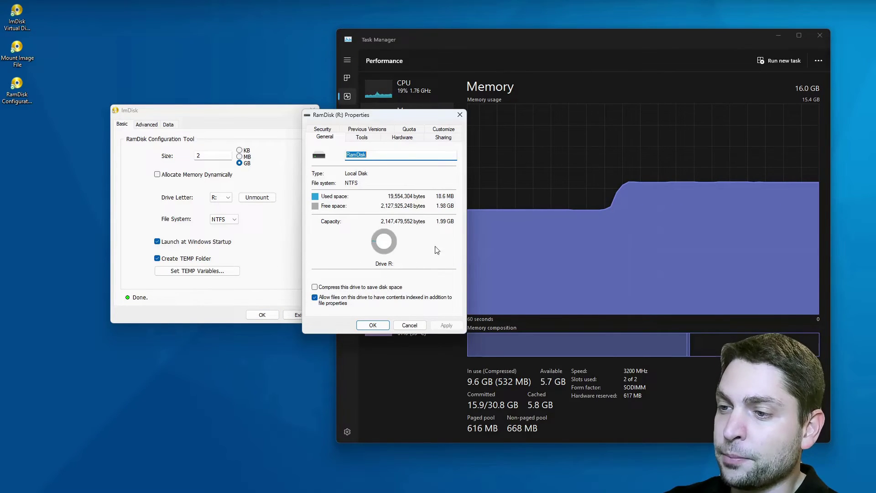
left_click(373, 325)
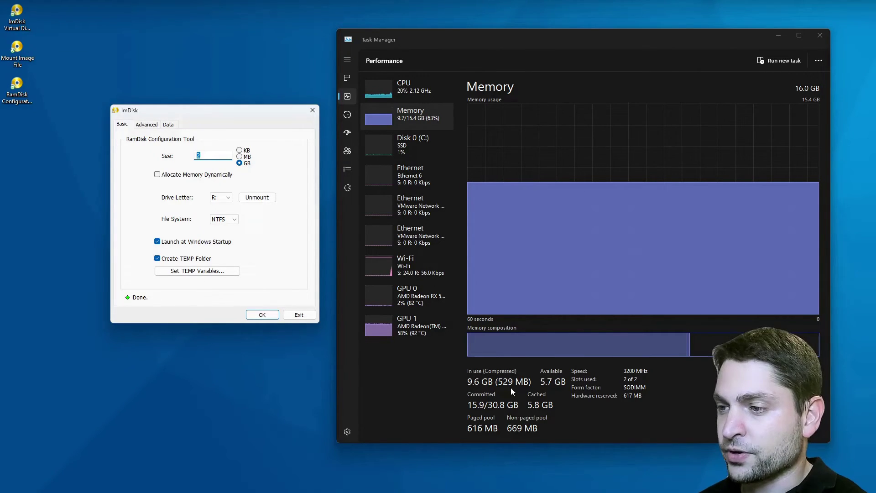
Step: Open RamDisk (R:) from This PC and create a folder named test1
key("Return")
left_click(363, 236)
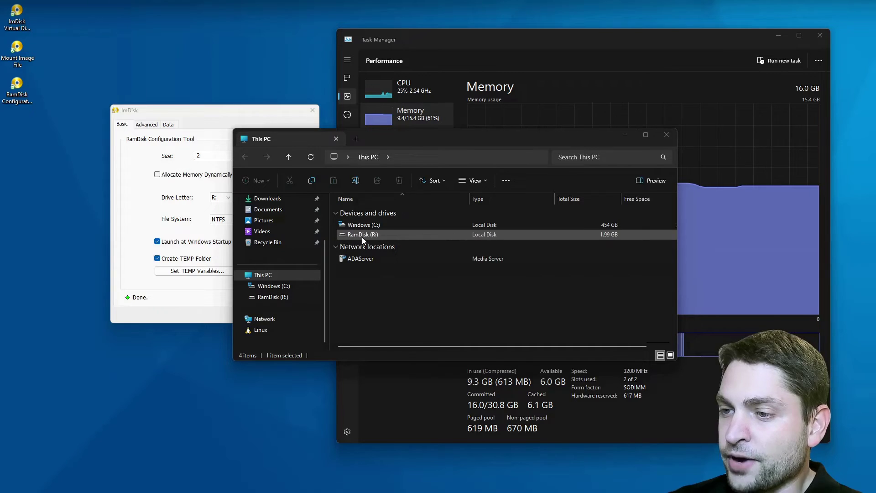
double_click(419, 235)
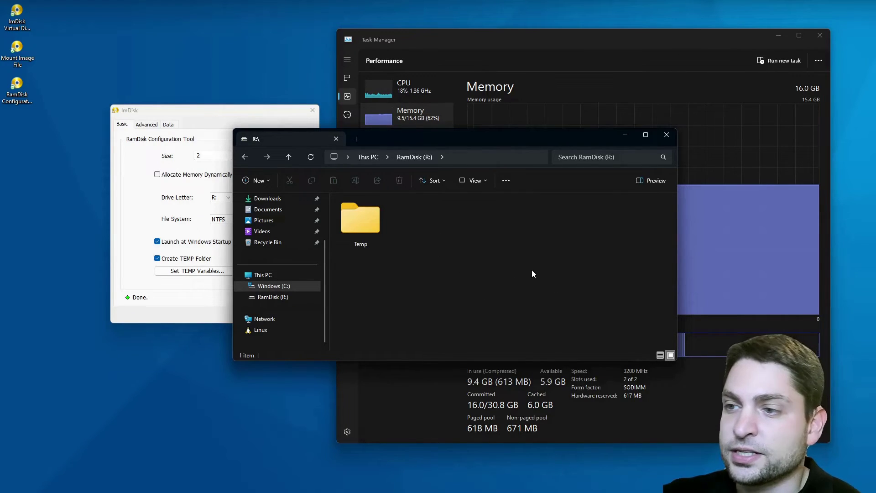
left_click(267, 178)
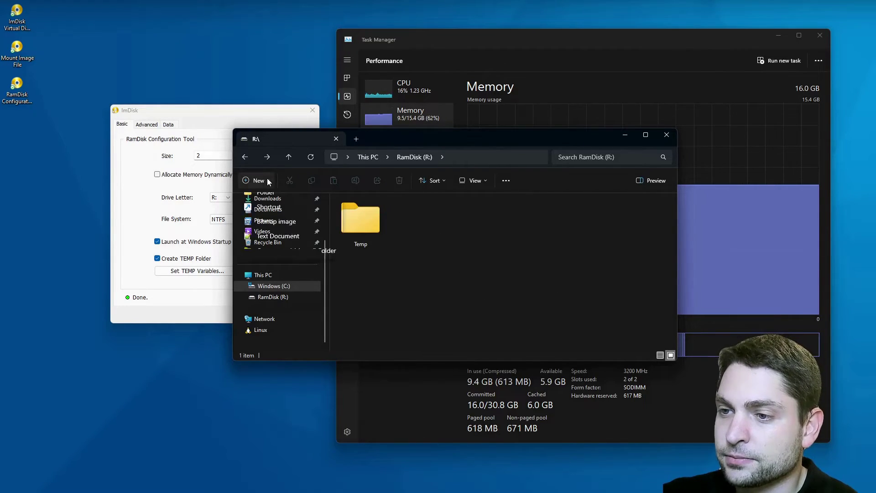
left_click(267, 202)
type("test1")
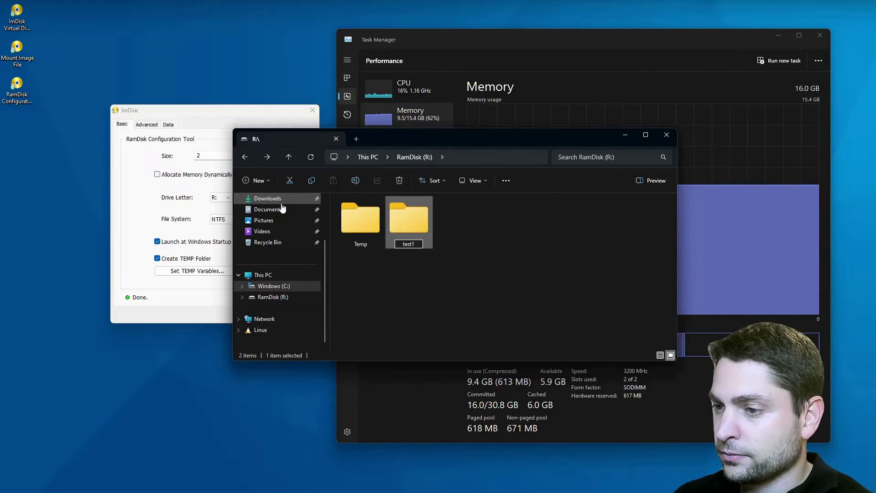
key("Return")
Step: Create a new text document named testfile
left_click(257, 181)
left_click(276, 245)
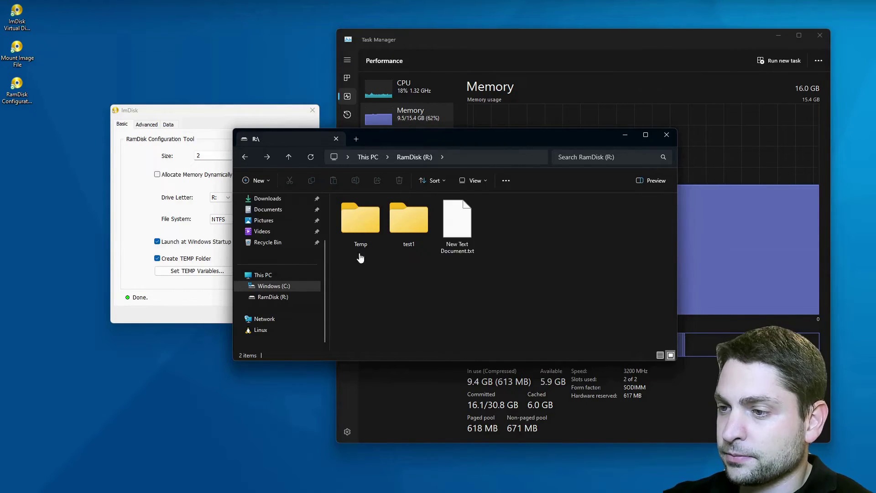
type("testfile")
key("Return")
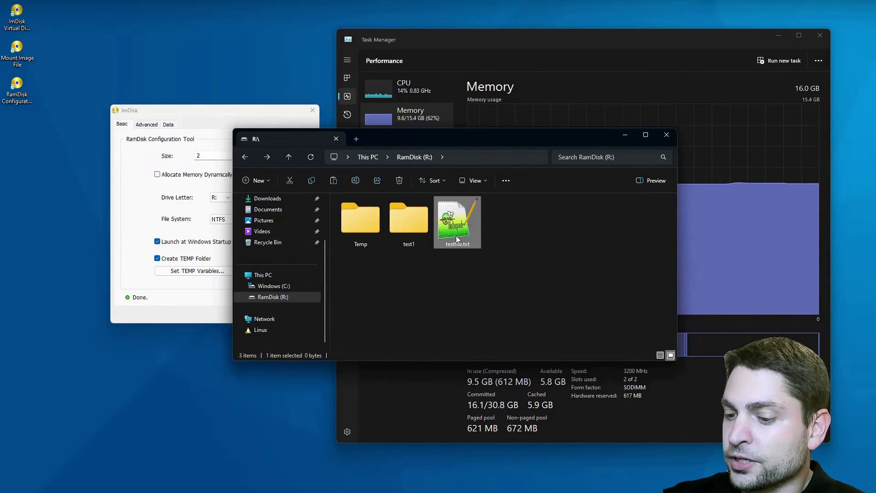
Step: Inside test1, create a folder named 'test inside test1', then return to Downloads
left_click(410, 224)
double_click(410, 224)
left_click(257, 180)
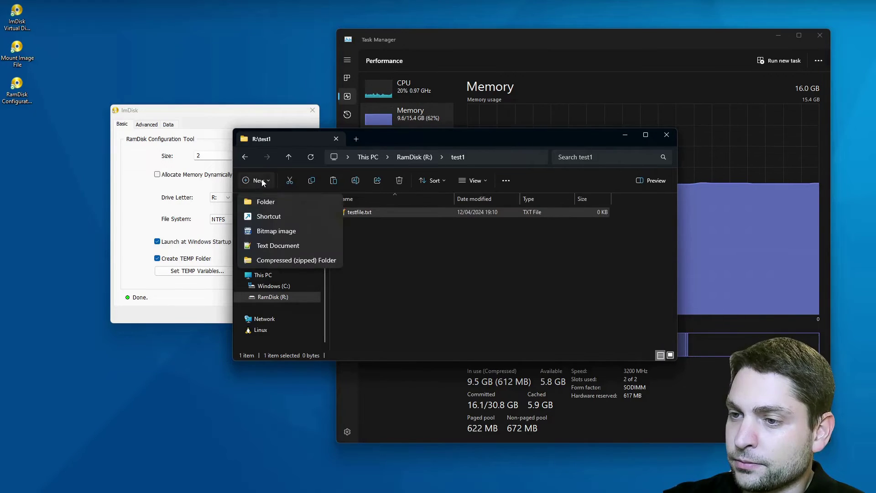
left_click(265, 199)
type("test inside test1")
left_click(500, 268)
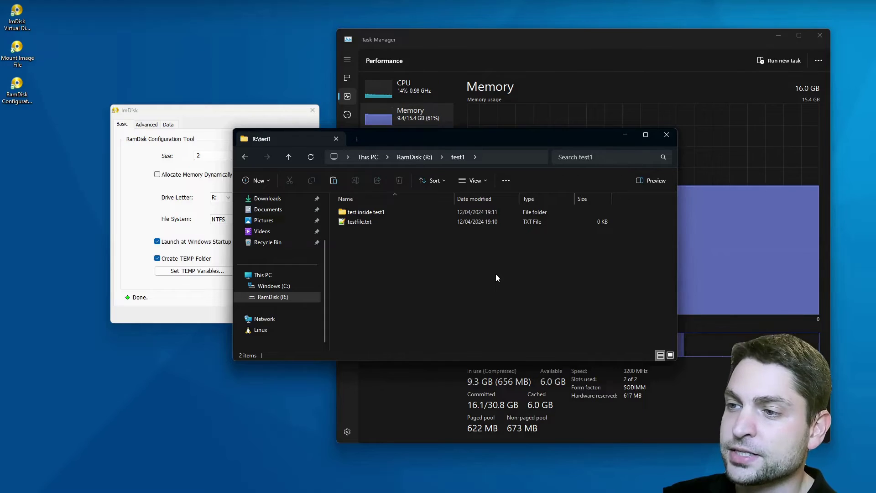
key("alt+Left")
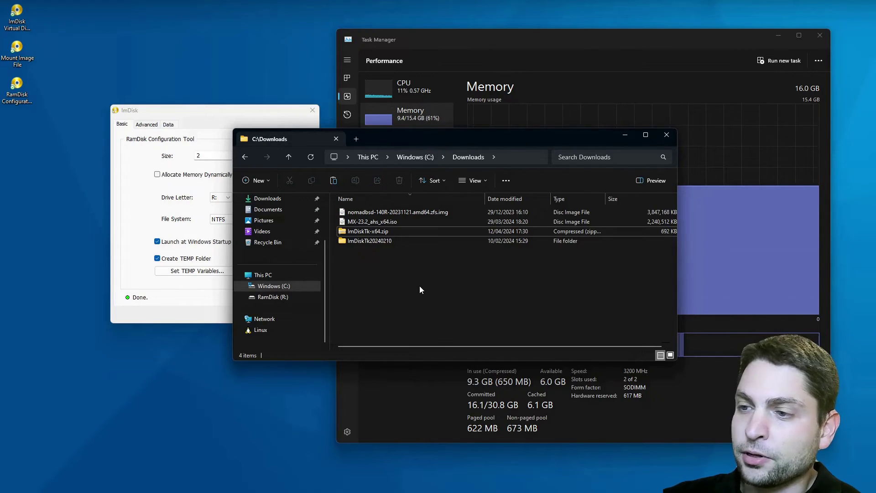
Step: Copy ImDiskTk-x64.zip and the ImDiskTk20240210 folder from Downloads onto RamDisk (R:)
left_click(369, 231)
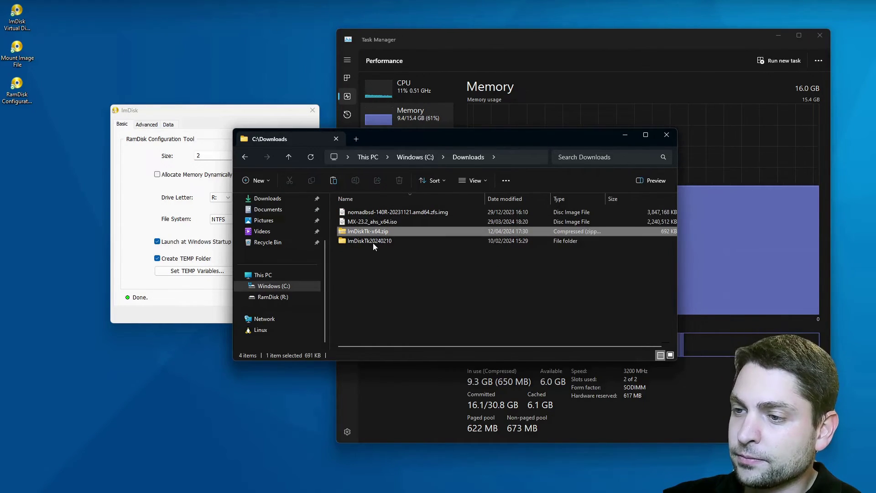
left_click(370, 241, "shift")
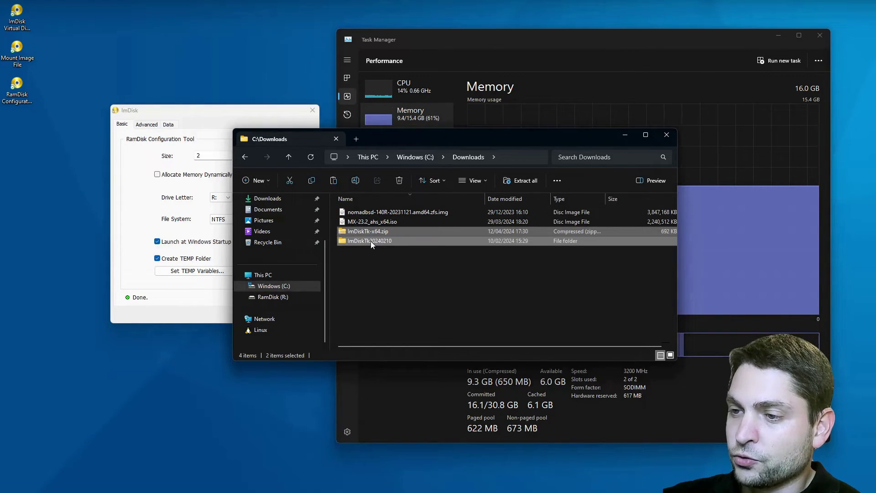
left_click(272, 297)
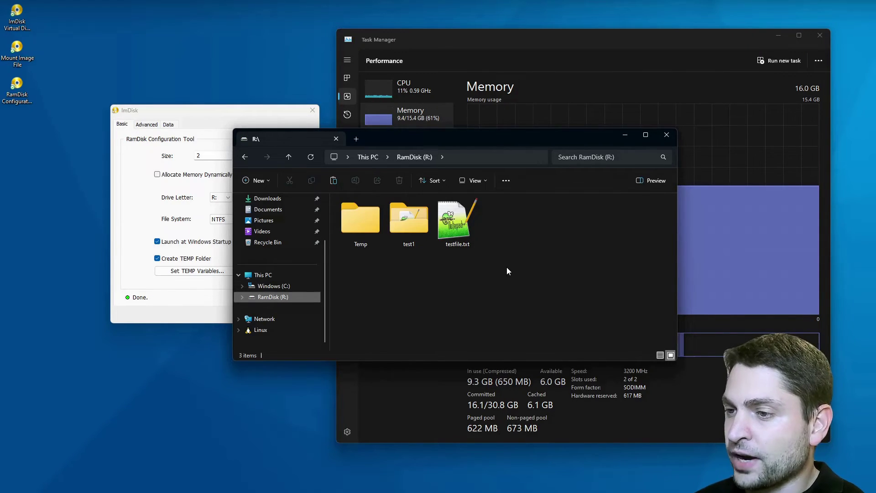
key("ctrl+v")
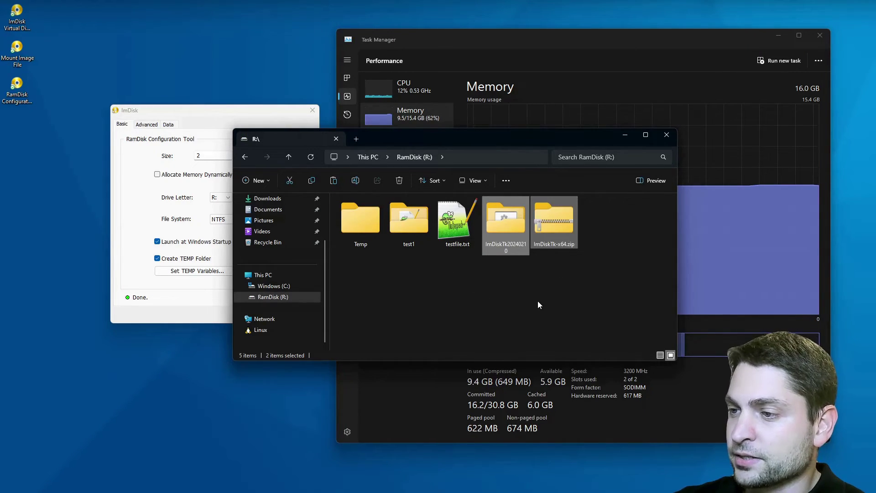
left_click(538, 302)
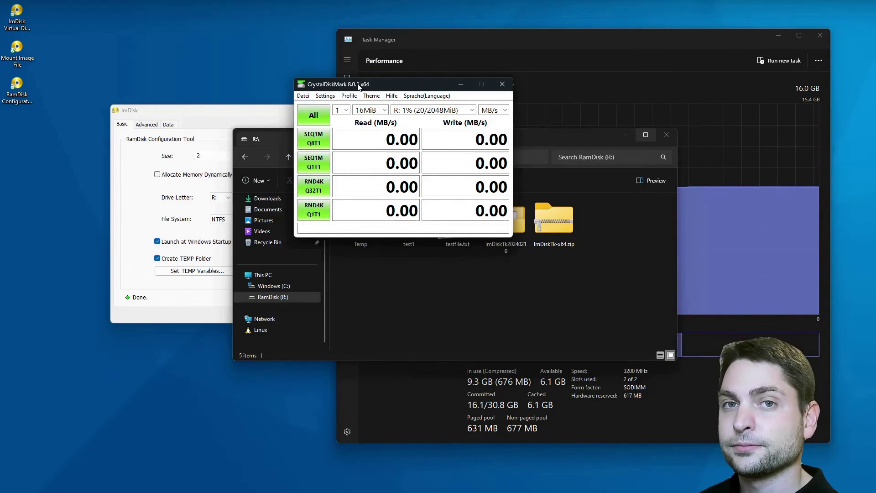
Step: Run all CrystalDiskMark tests on C: (1885.97 MB/s read, 61.27 MB/s write) and move the window upper left
left_click(471, 111)
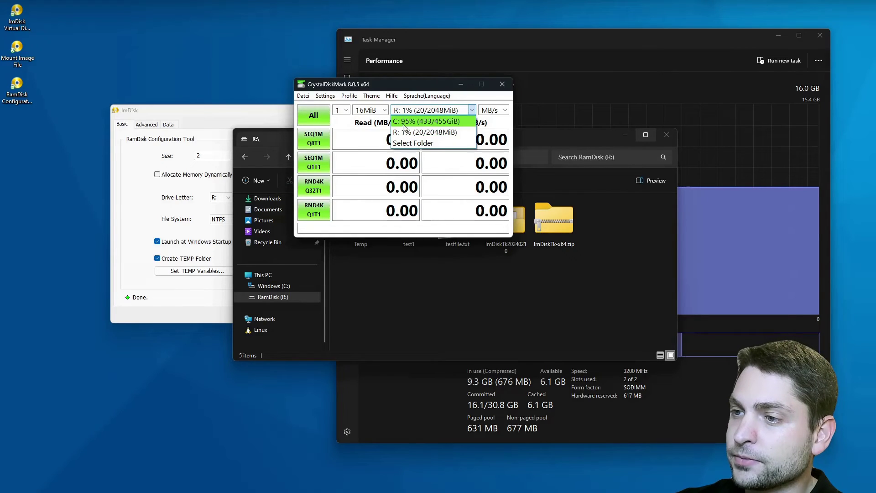
left_click(445, 123)
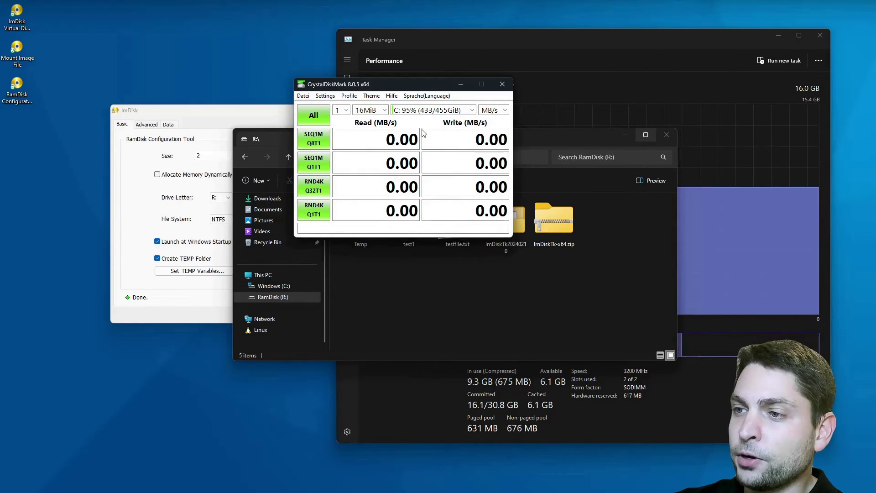
left_click(315, 116)
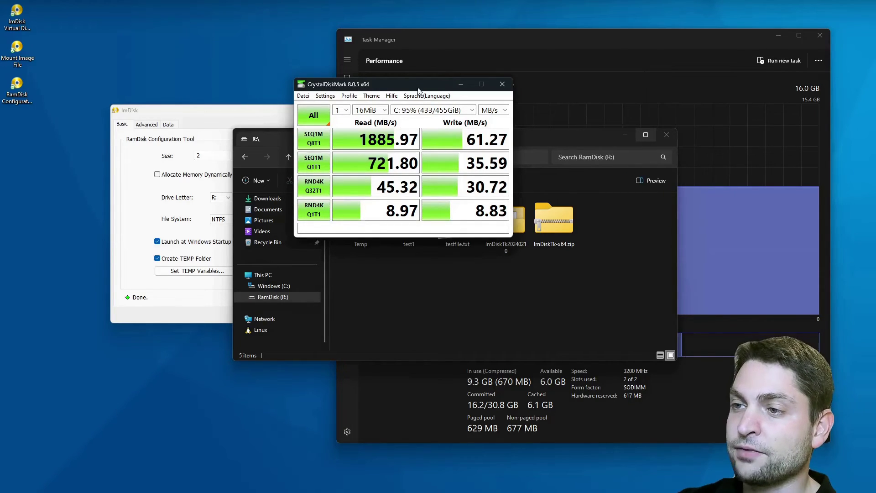
left_click_drag(421, 86, 163, 63)
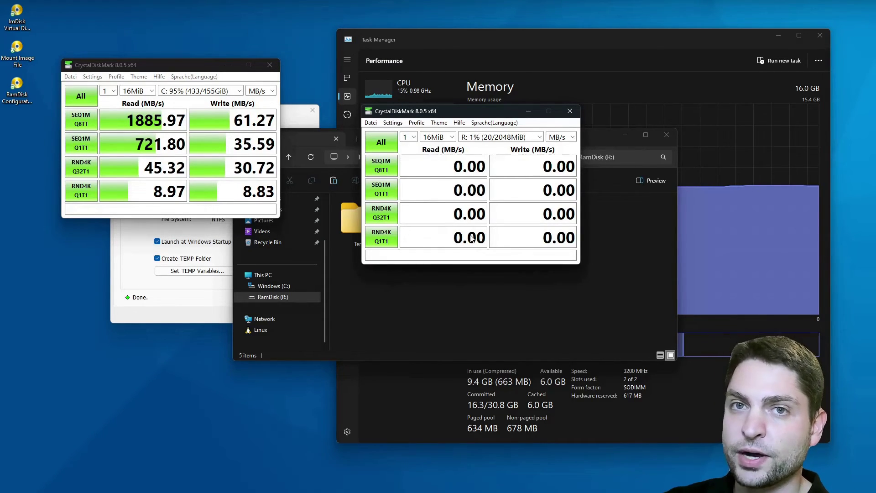
Step: Run all CrystalDiskMark tests on RamDisk R: and place the C: results window beside it
left_click(539, 138)
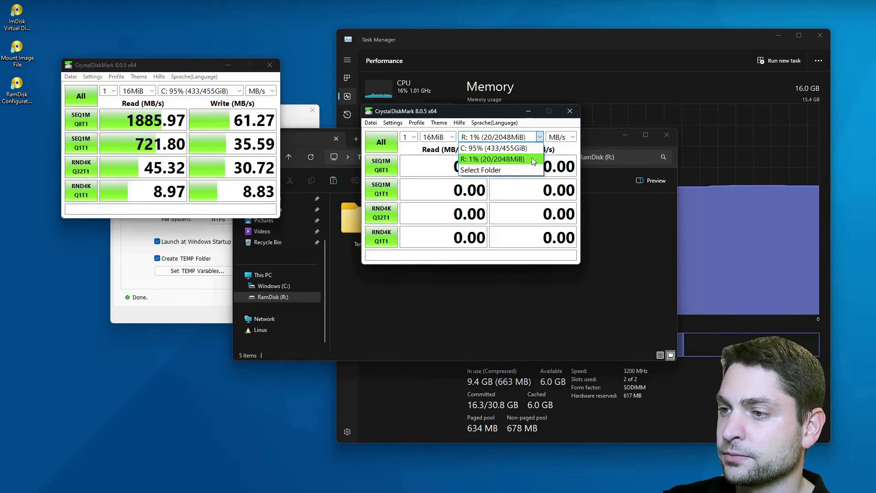
left_click(474, 159)
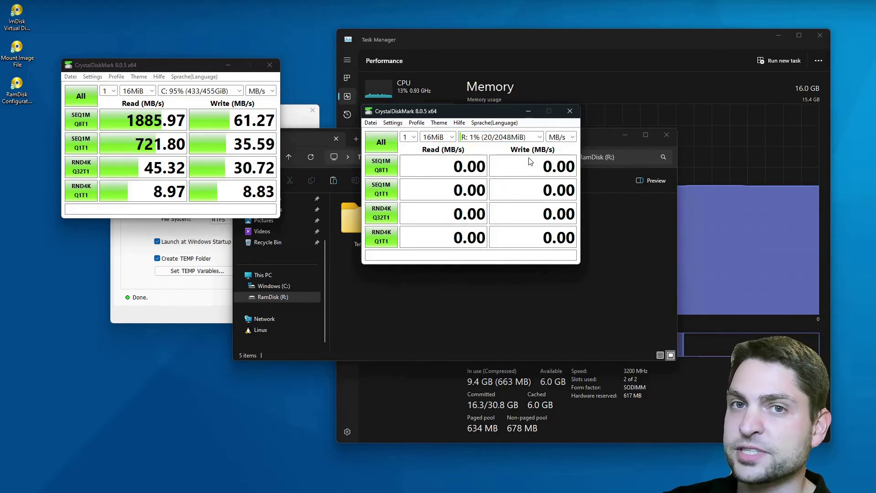
left_click(381, 142)
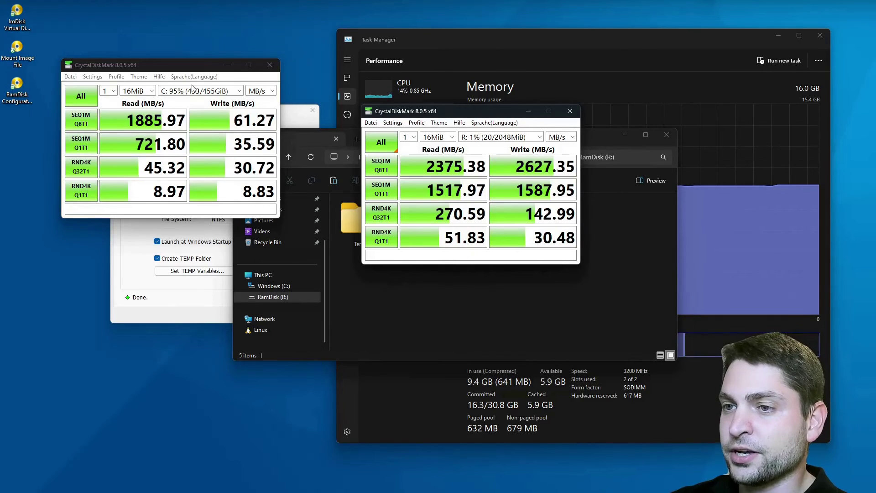
left_click(181, 67)
left_click_drag(182, 63, 222, 109)
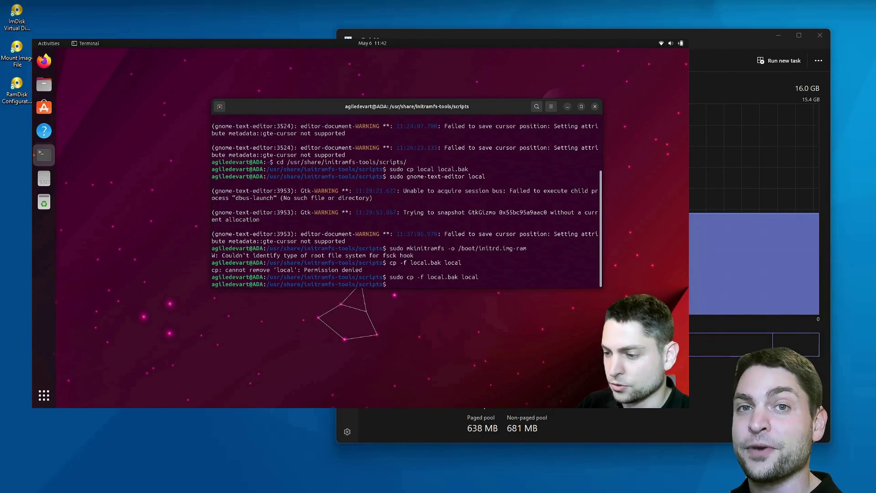
type("sudo gnome-text-editor /boot/grub/grub.")
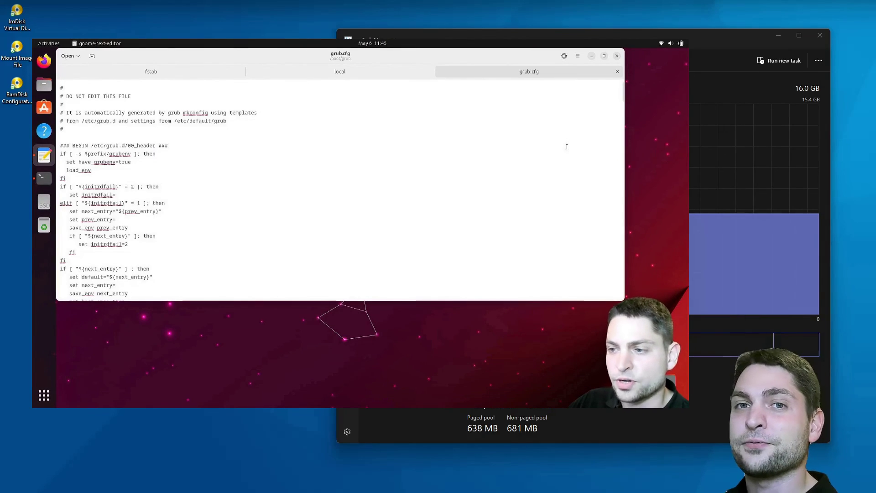
scroll(624, 114, "down", 5)
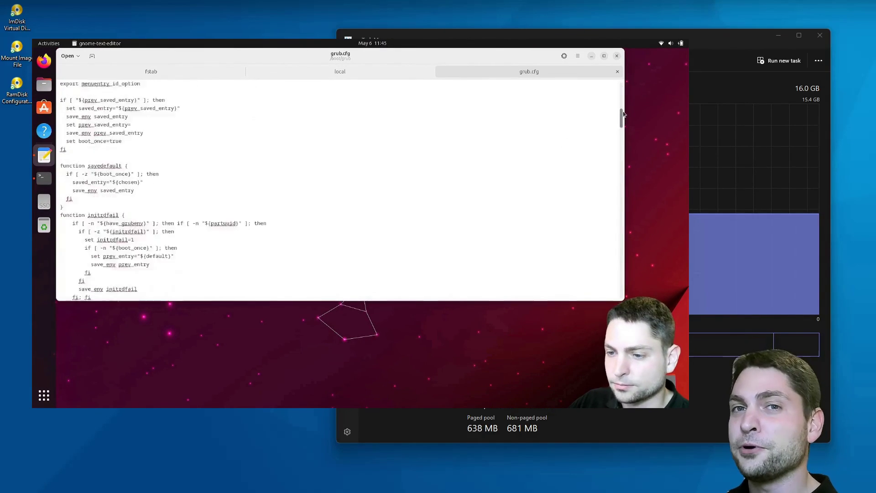
scroll(623, 114, "down", 5)
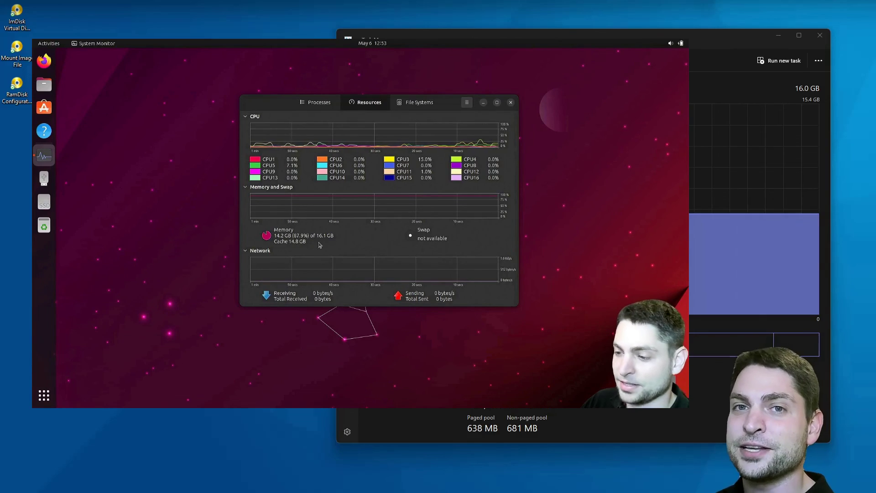
left_click(419, 102)
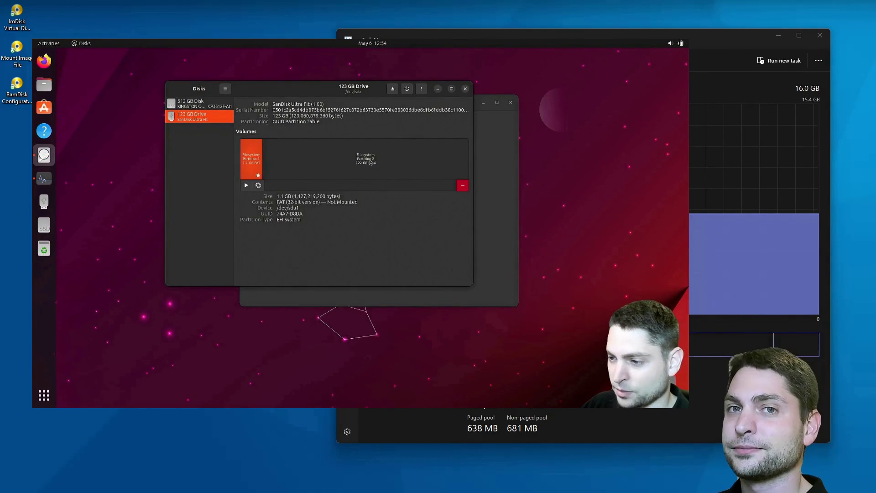
left_click(365, 159)
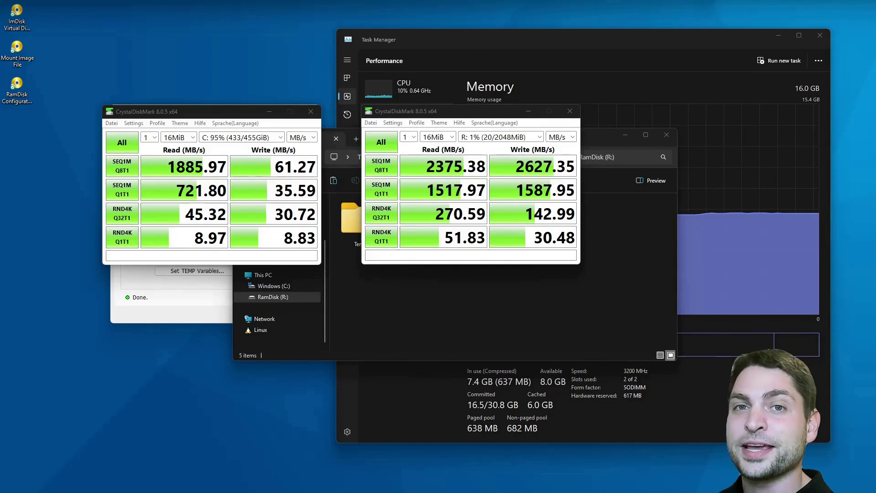